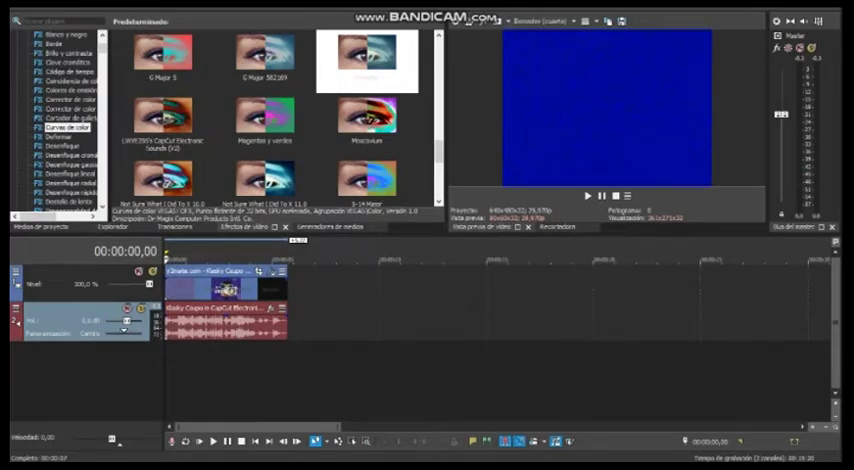
# Step: Apply the Curvas de color (Color Curves) effect to the video clip
pyautogui.click(200, 428)
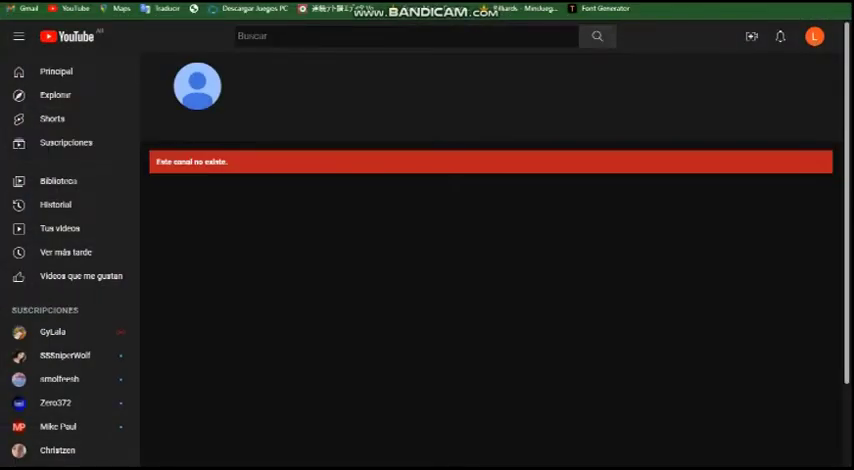
pyautogui.click(219, 420)
pyautogui.moveTo(365, 57); pyautogui.dragTo(220, 290)
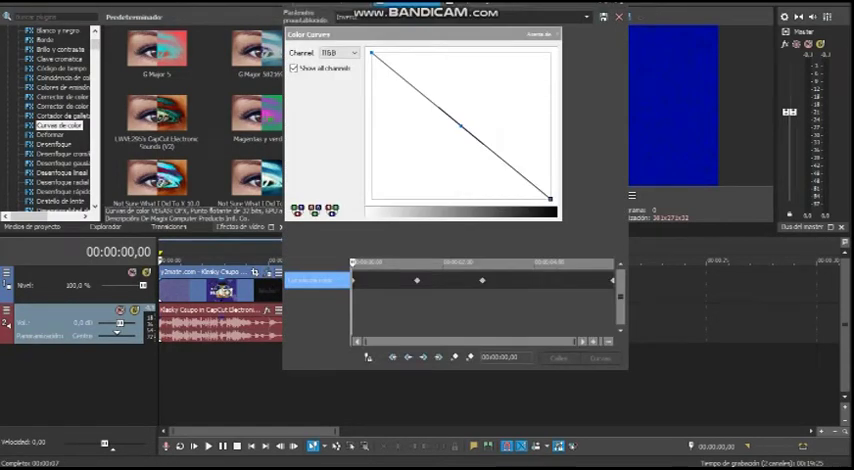
pyautogui.moveTo(400, 63); pyautogui.dragTo(418, 19)
# Step: At the peak keyframe, apply a saved preset from Parámetro preestablecido to the curve
pyautogui.click(458, 333)
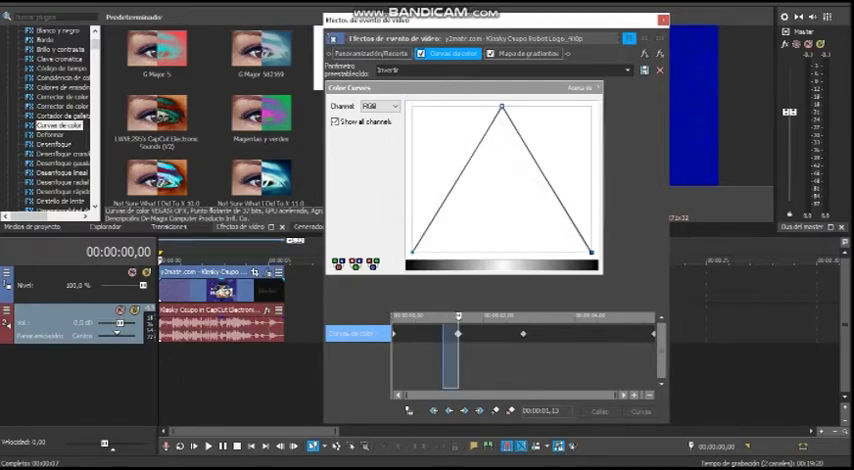
pyautogui.click(628, 70)
pyautogui.click(470, 268)
# Step: Make the Gradient Map cyan-blue (0,180,255), close the effects window, and pan Audacity's top track left
pyautogui.click(528, 53)
pyautogui.moveTo(465, 171); pyautogui.dragTo(465, 180)
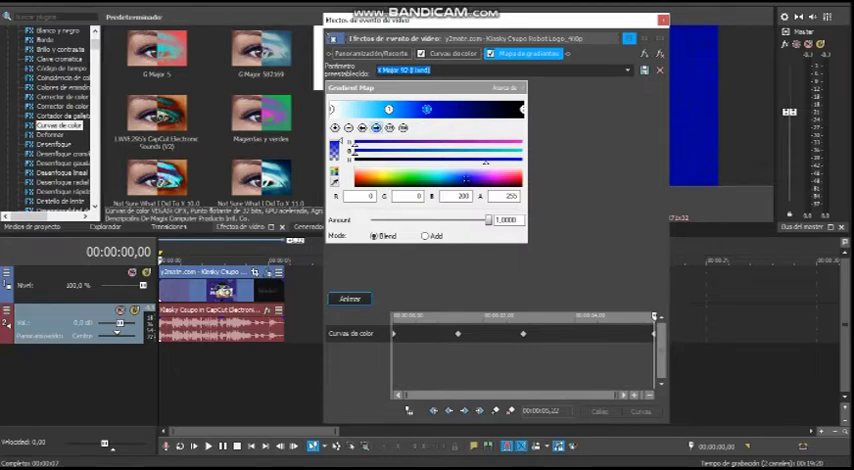
pyautogui.moveTo(465, 180); pyautogui.dragTo(521, 187)
pyautogui.click(446, 178)
pyautogui.click(662, 18)
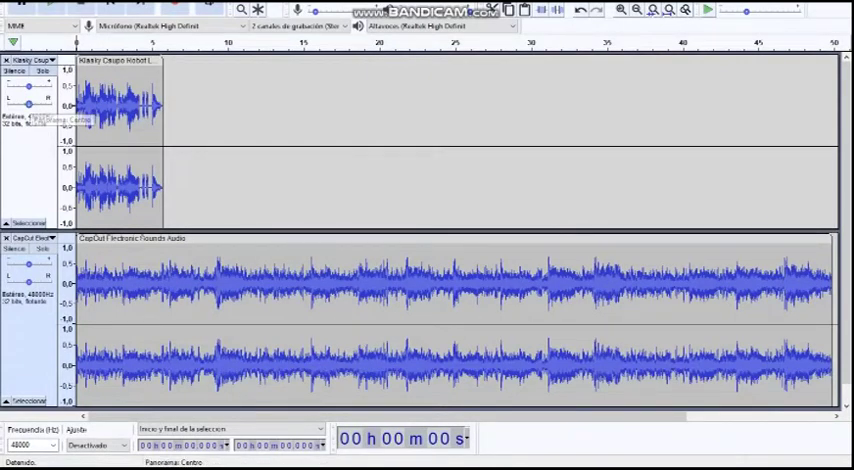
pyautogui.moveTo(28, 103); pyautogui.dragTo(8, 103)
# Step: Pan the bottom track hard right and trim both tracks to the first 5.7 seconds
pyautogui.moveTo(28, 281); pyautogui.dragTo(50, 282)
pyautogui.click(34, 190)
pyautogui.keyDown('shift'); pyautogui.click(30, 340); pyautogui.keyUp('shift')
pyautogui.click(541, 9)
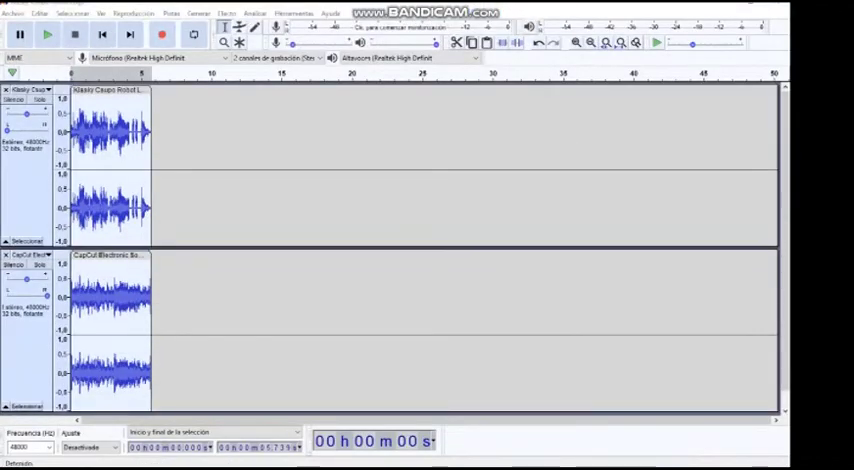
# Step: Mix and render both tracks into a single track with Mezclar y generar
pyautogui.click(199, 13)
pyautogui.click(360, 55)
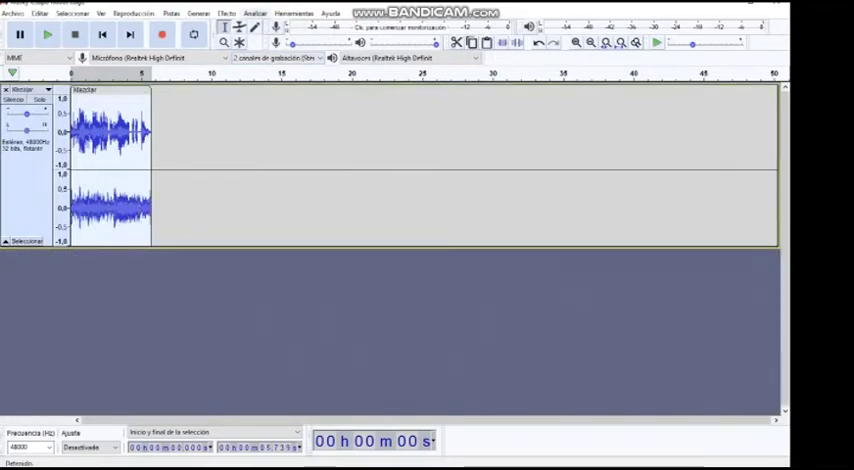
pyautogui.click(226, 13)
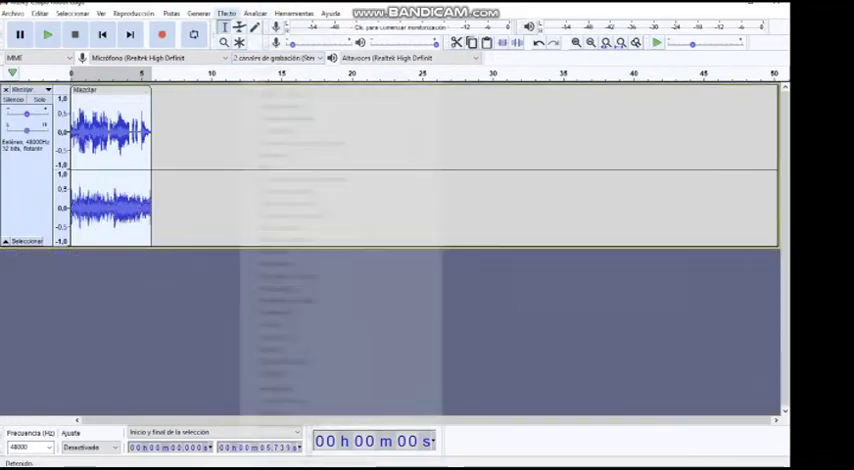